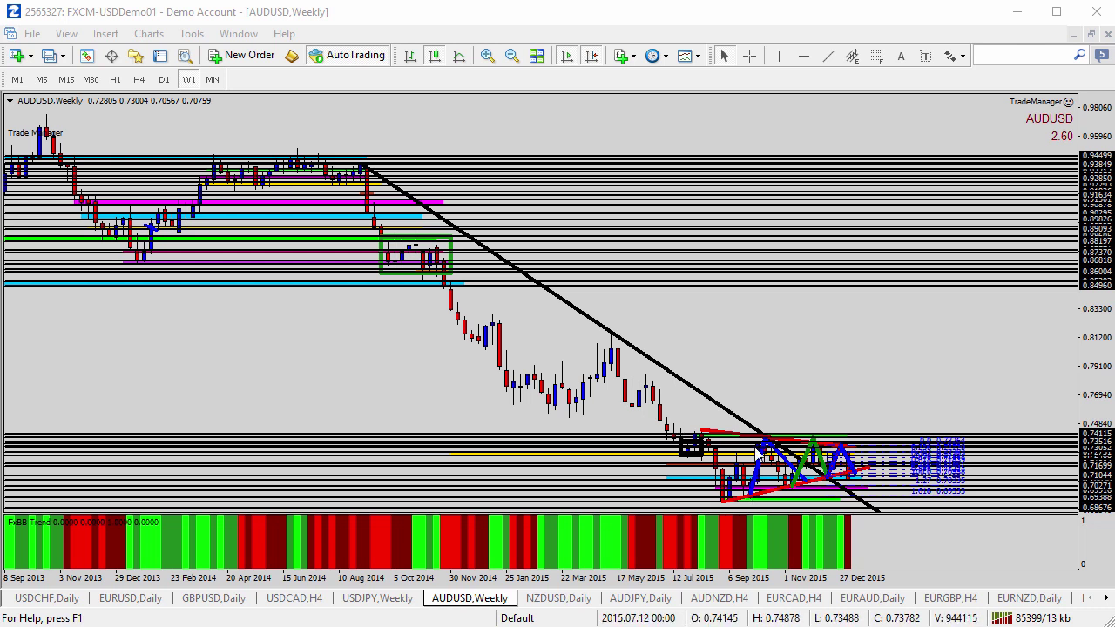
# Step: Set AUDUSD to H4, measure the drop from the 0.71690 line, and open the Arrows list
pyautogui.click(148, 78)
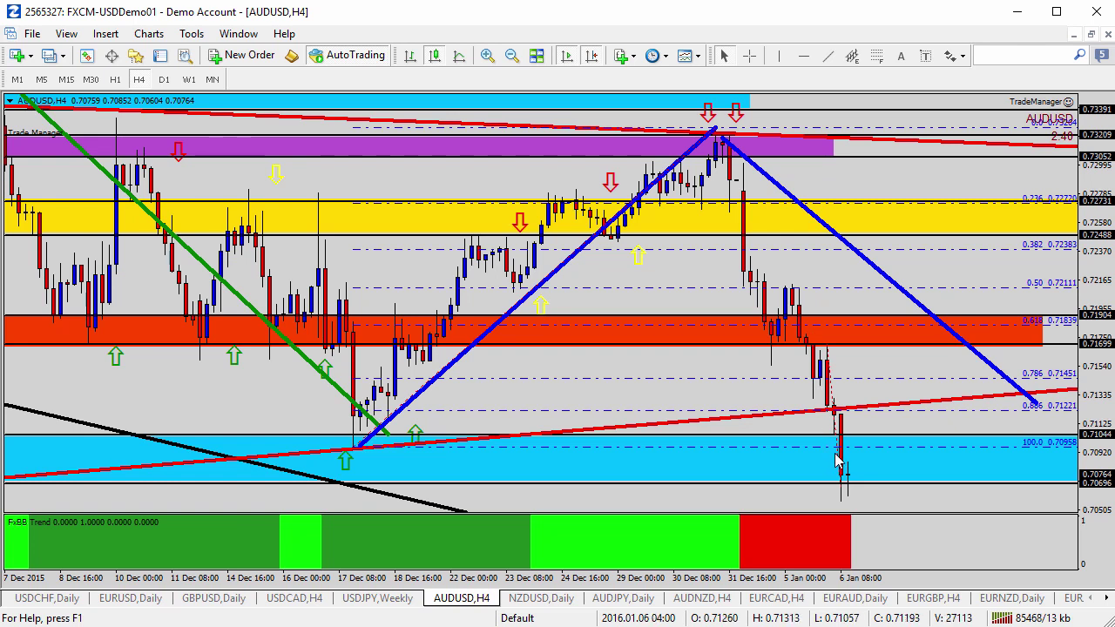
pyautogui.moveTo(832, 443)
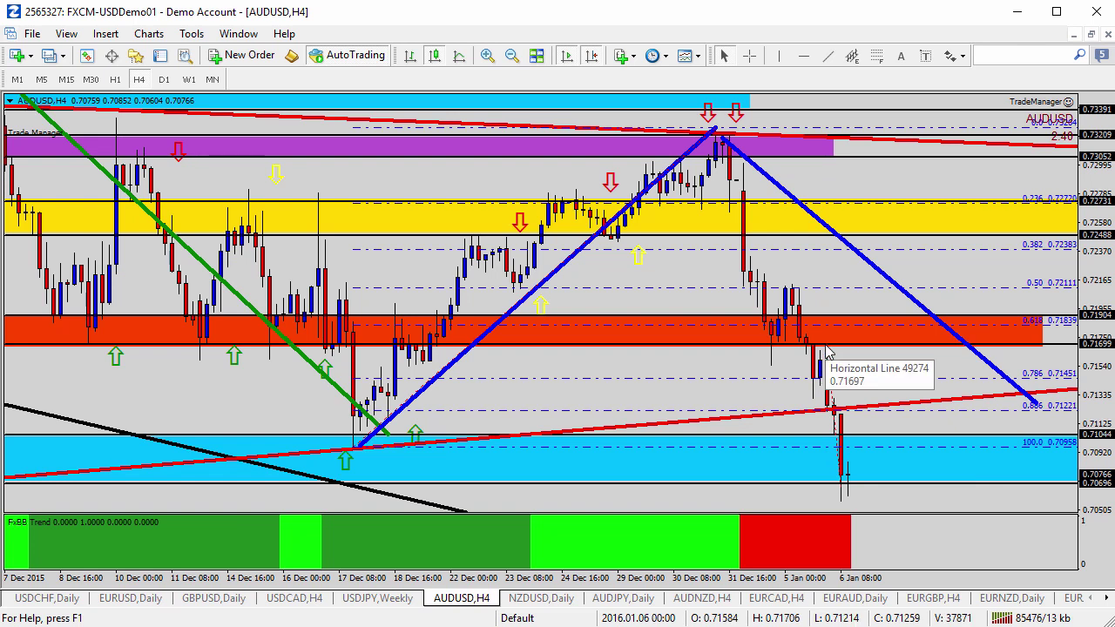
pyautogui.moveTo(830, 350)
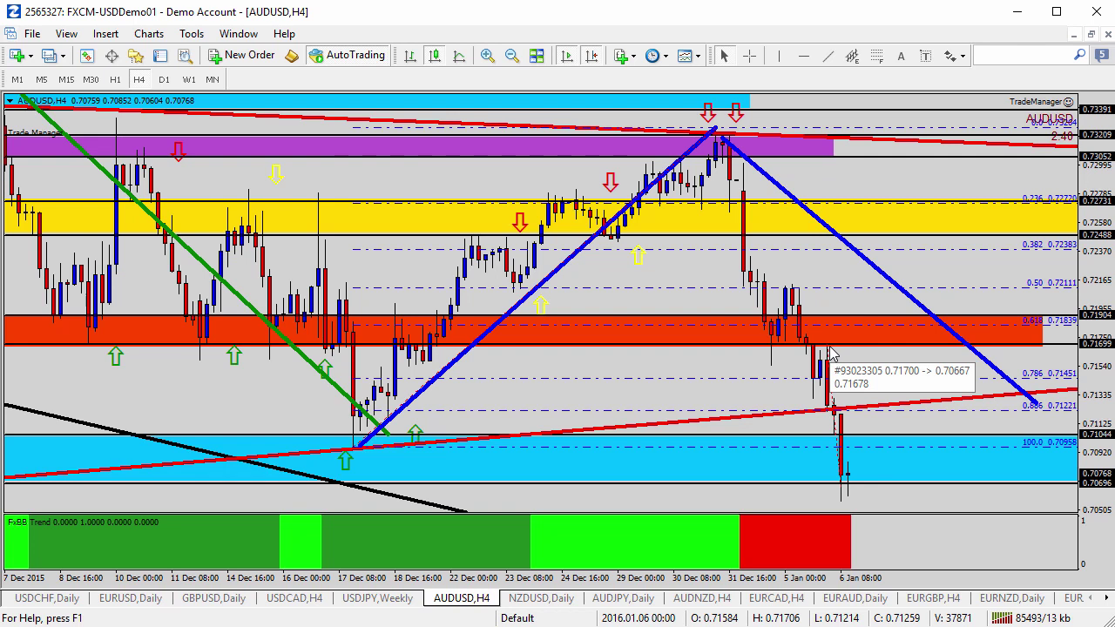
pyautogui.click(749, 55)
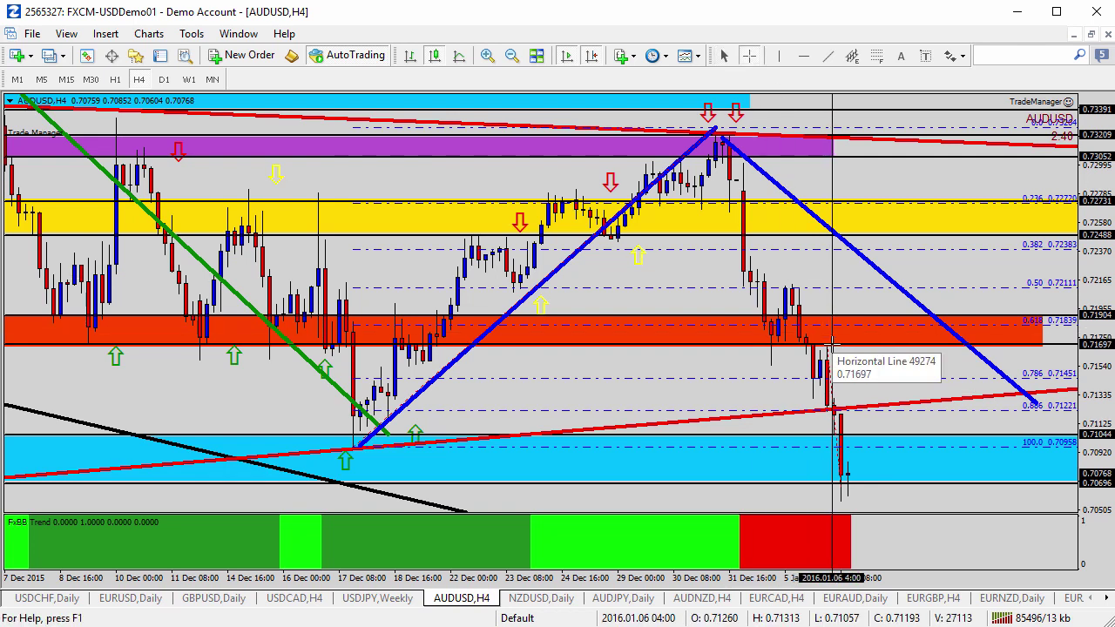
pyautogui.moveTo(832, 347); pyautogui.dragTo(843, 494)
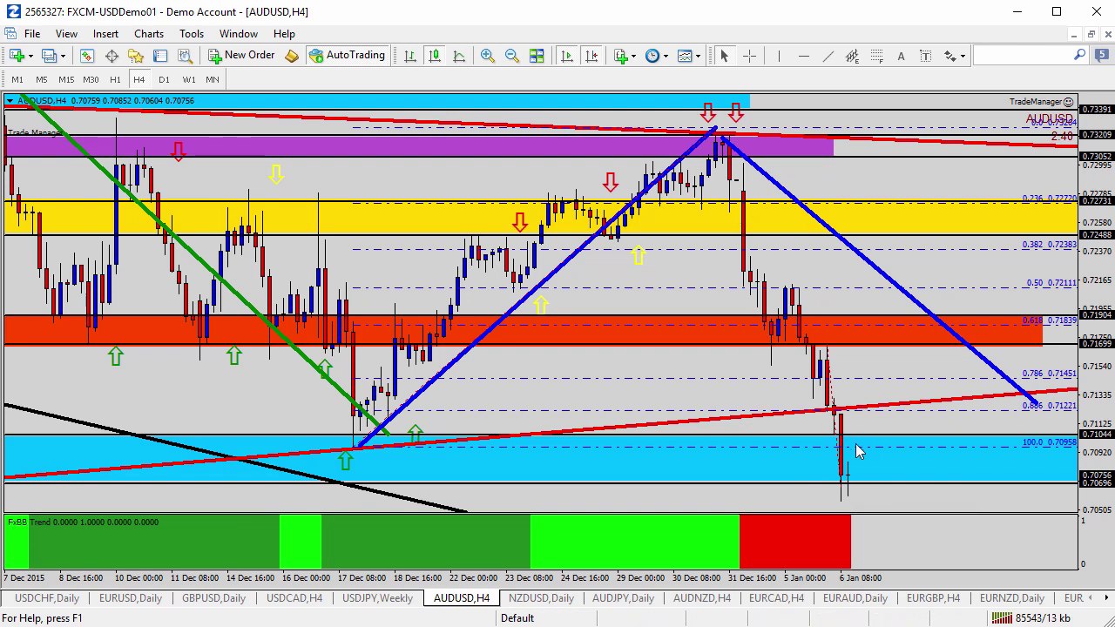
pyautogui.click(959, 57)
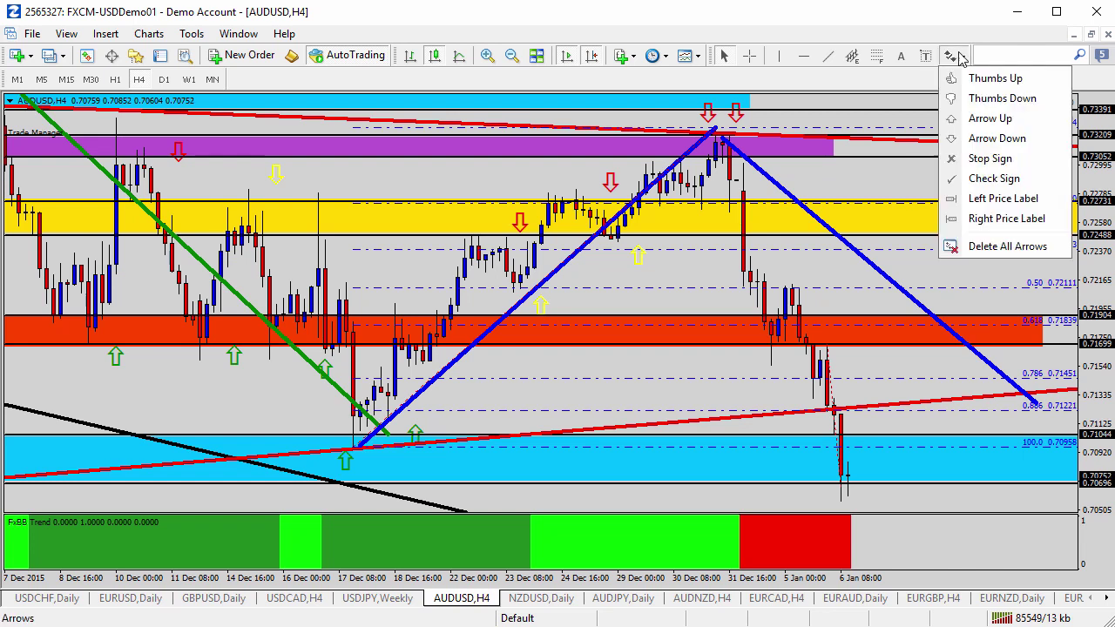
# Step: Mark the latest AUDUSD H4 bars with an arrow, then switch to the USDCAD H4 chart
pyautogui.click(969, 122)
pyautogui.click(882, 438)
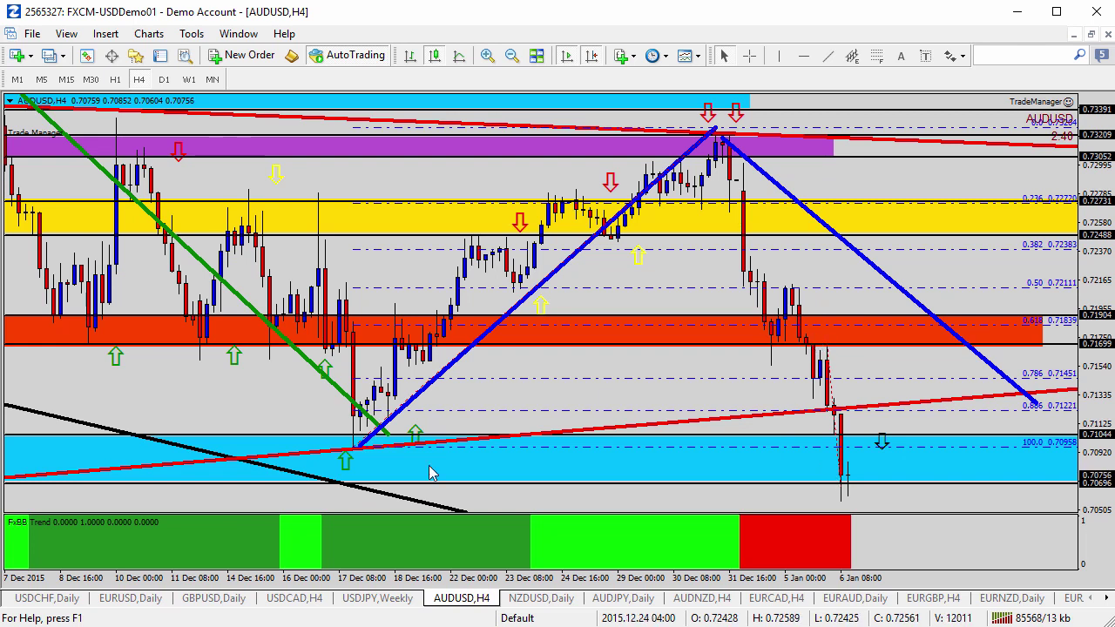
pyautogui.click(294, 598)
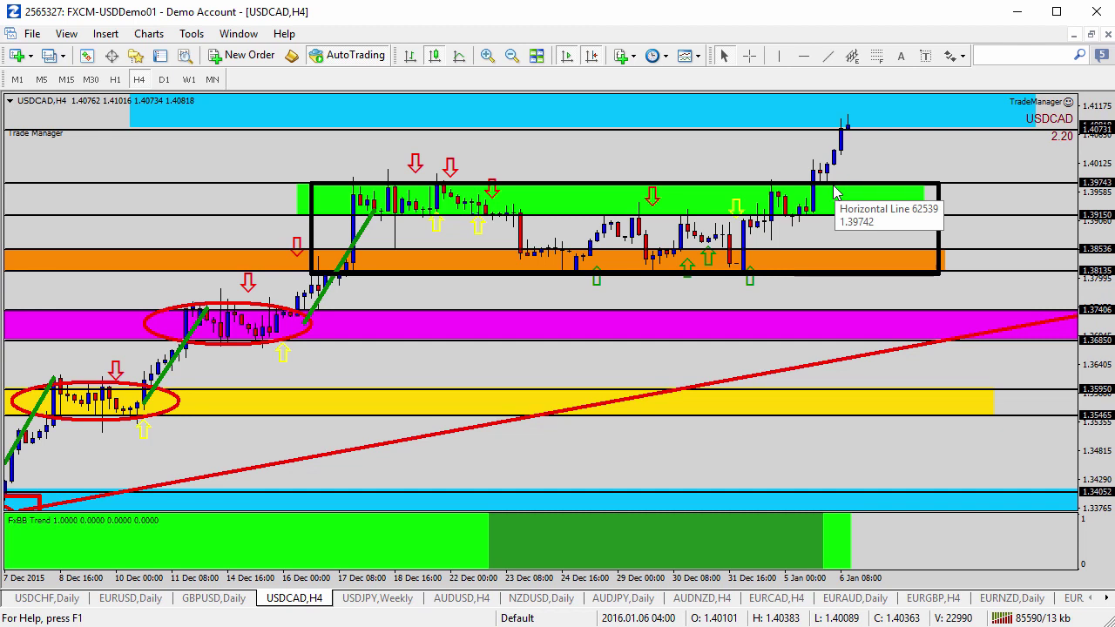
# Step: Measure the USDCAD rise to its latest high, then open USDJPY and set it to H4
pyautogui.click(749, 56)
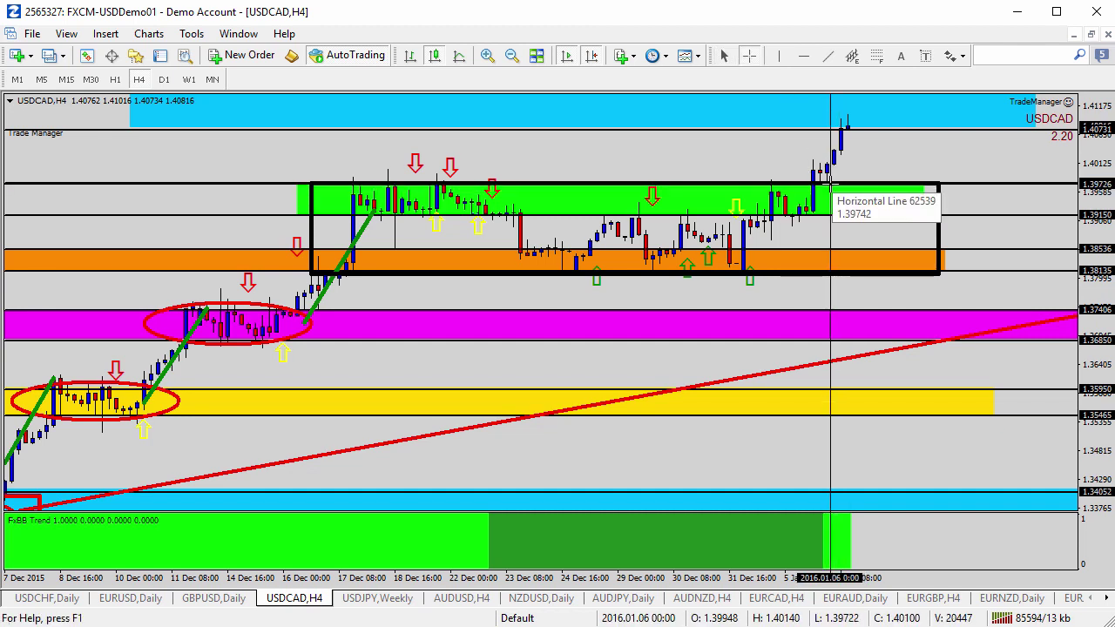
pyautogui.moveTo(831, 183); pyautogui.dragTo(849, 124)
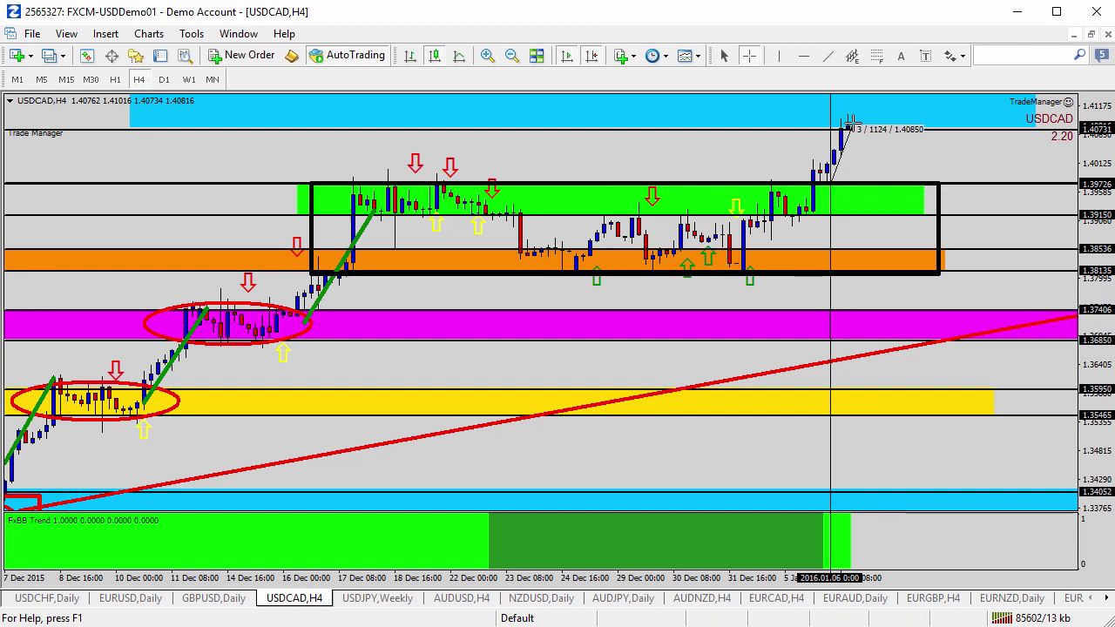
pyautogui.moveTo(852, 123); pyautogui.dragTo(853, 127)
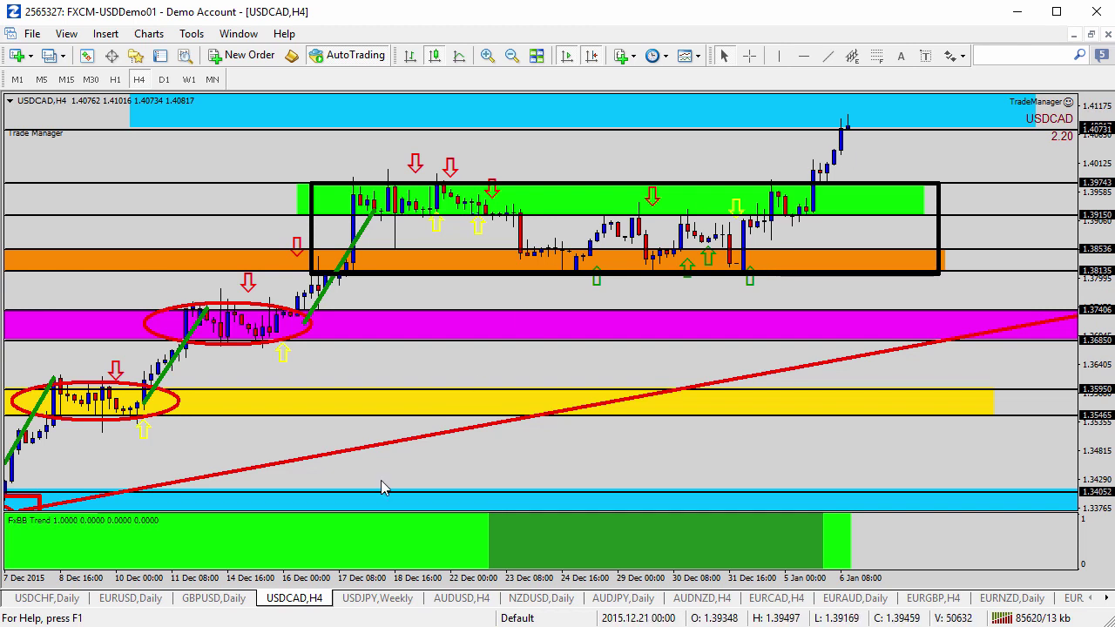
pyautogui.click(377, 598)
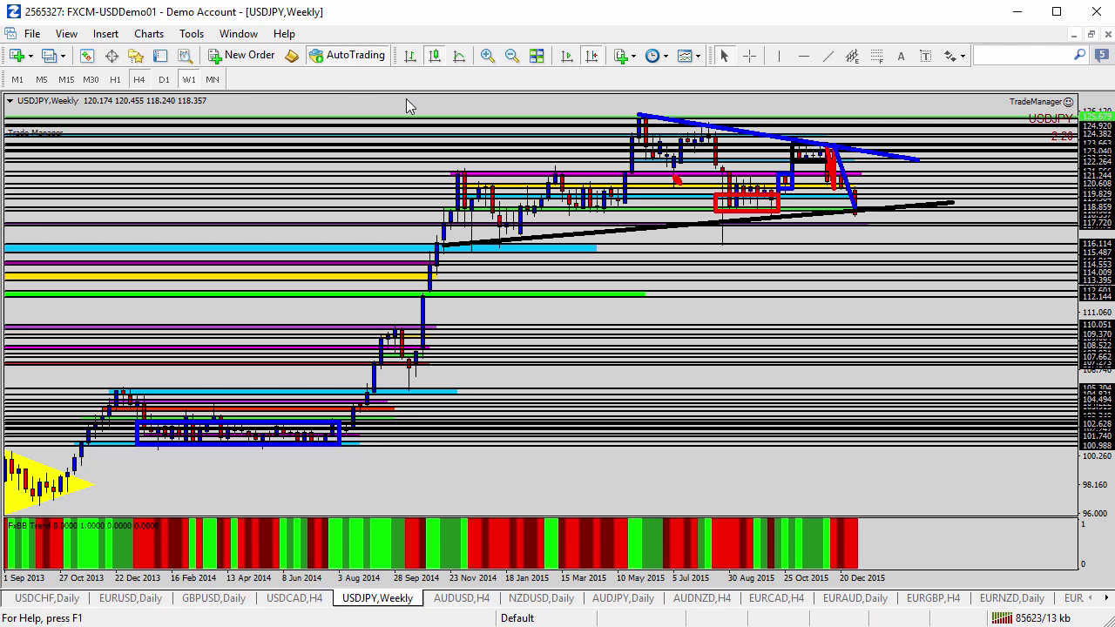
pyautogui.click(138, 80)
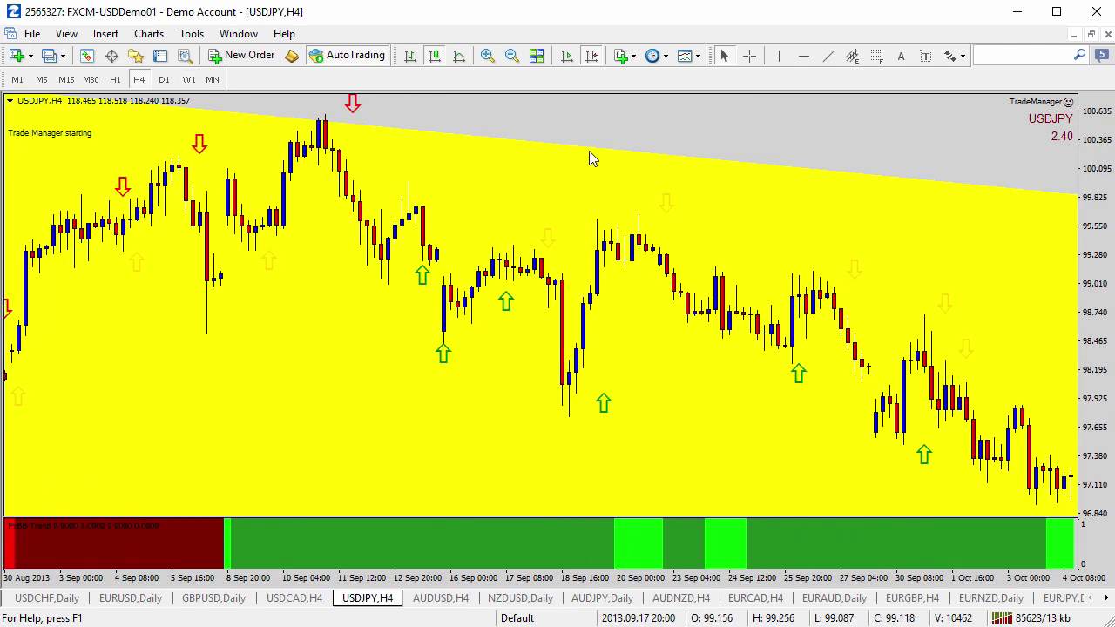
# Step: Check USDJPY on the daily chart, return to H4, and extend the green zone slightly right
pyautogui.click(162, 79)
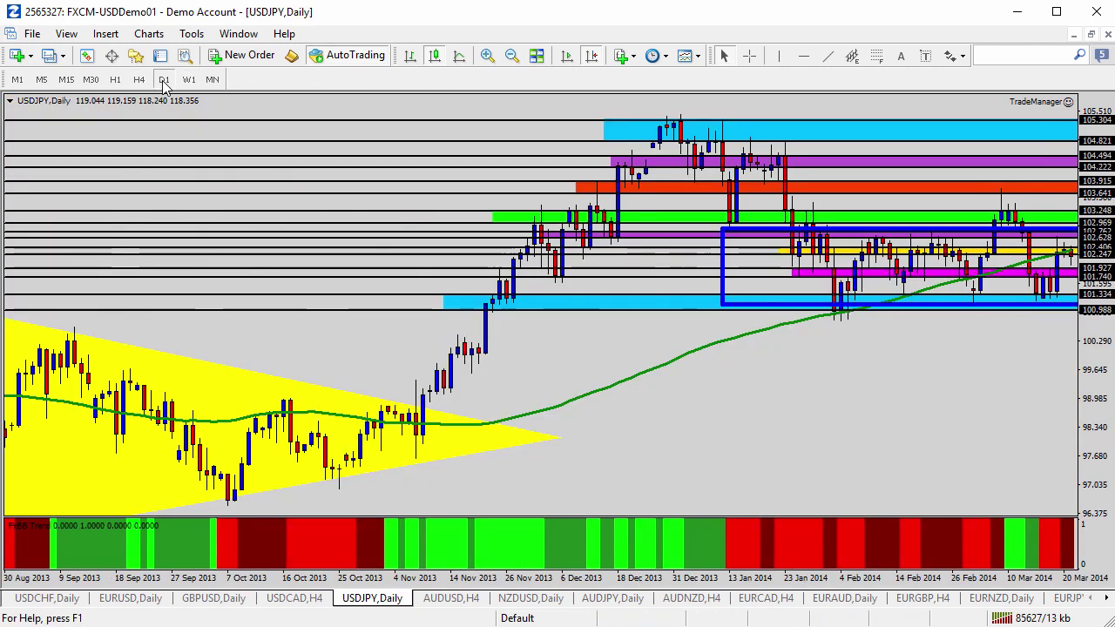
pyautogui.click(566, 55)
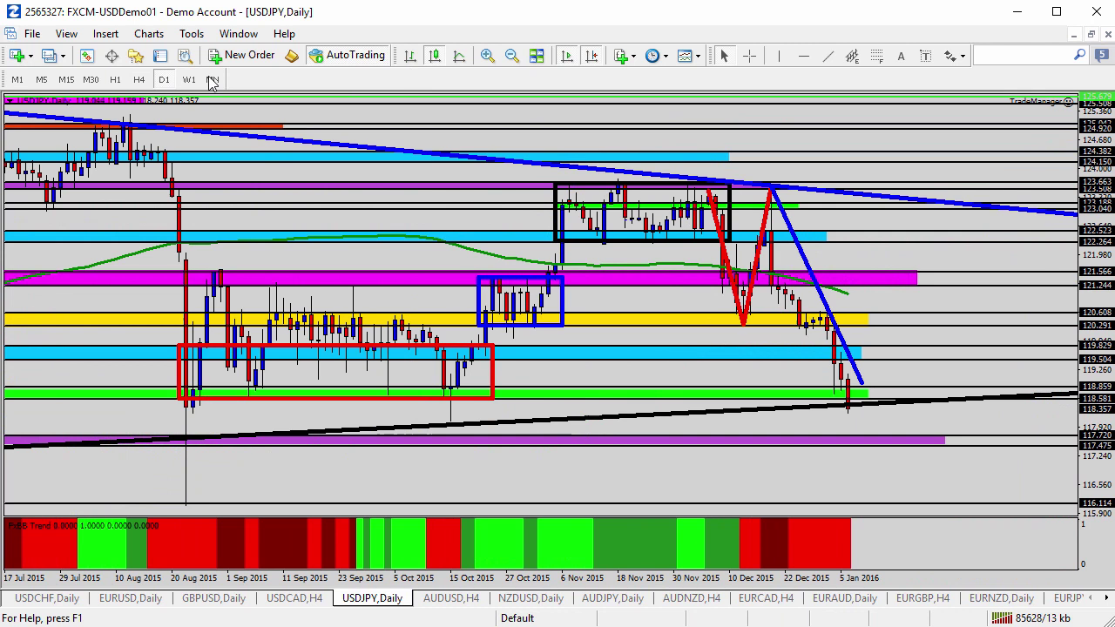
pyautogui.click(138, 79)
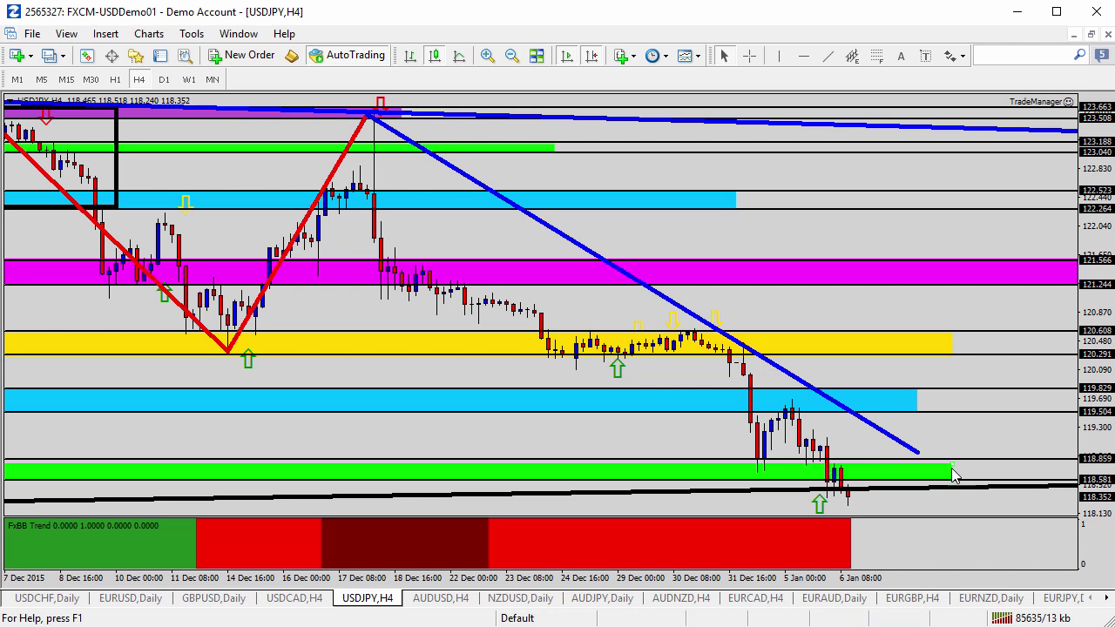
pyautogui.moveTo(959, 473); pyautogui.dragTo(965, 467)
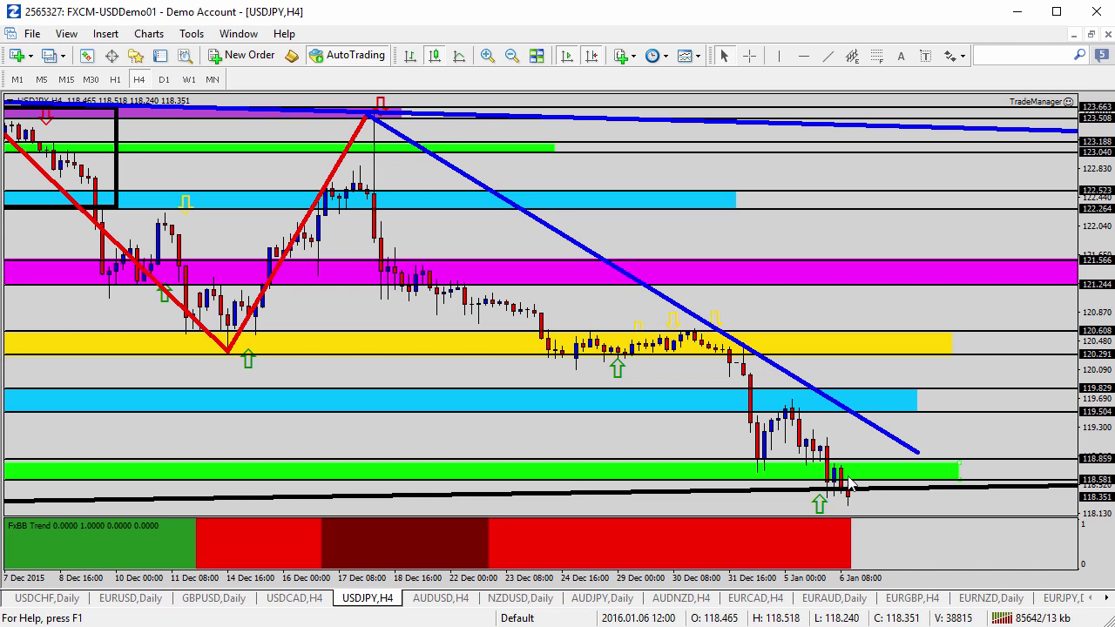
# Step: Measure the span of the latest USDJPY H4 move, then switch to the USDCHF daily chart
pyautogui.click(749, 55)
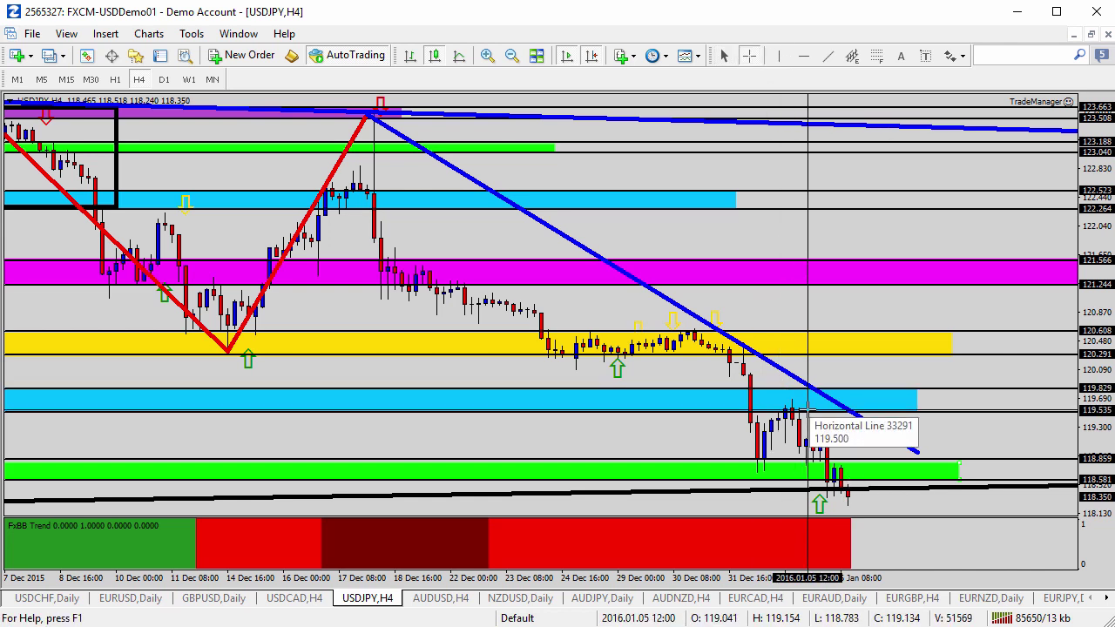
pyautogui.moveTo(811, 412); pyautogui.dragTo(859, 493)
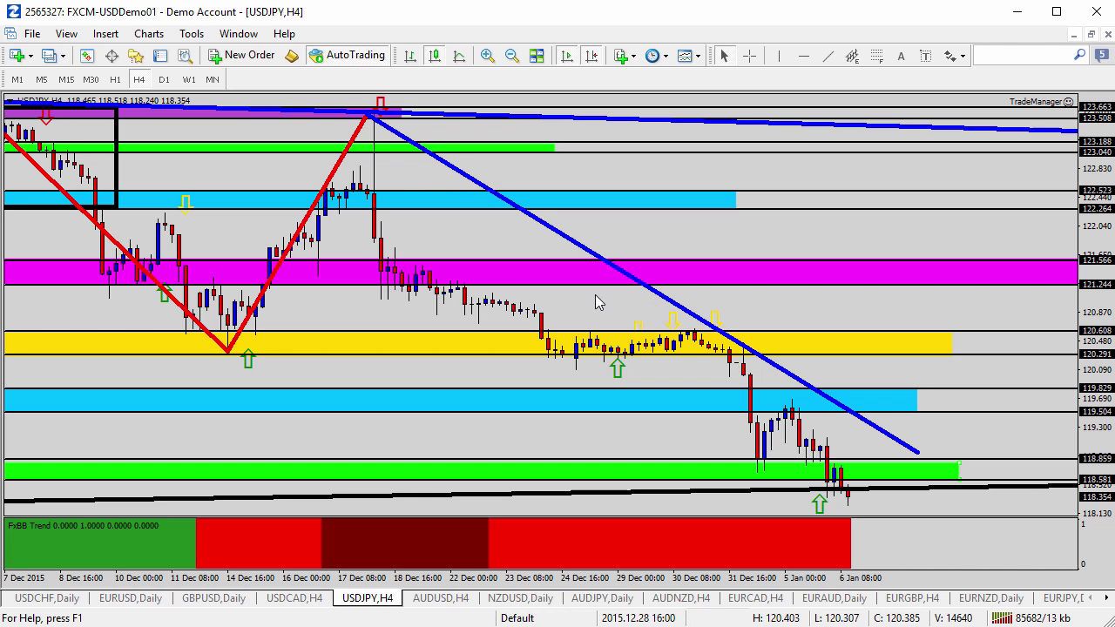
pyautogui.click(47, 599)
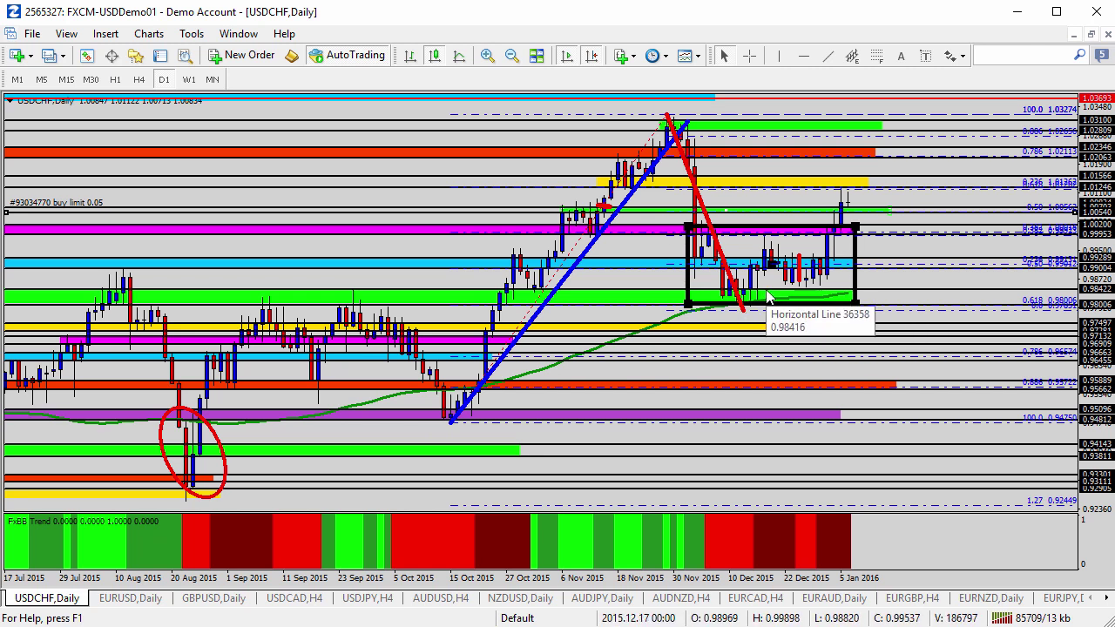
# Step: Change USDCHF to 4-hour bars and bring up the arrow marker choices
pyautogui.click(138, 80)
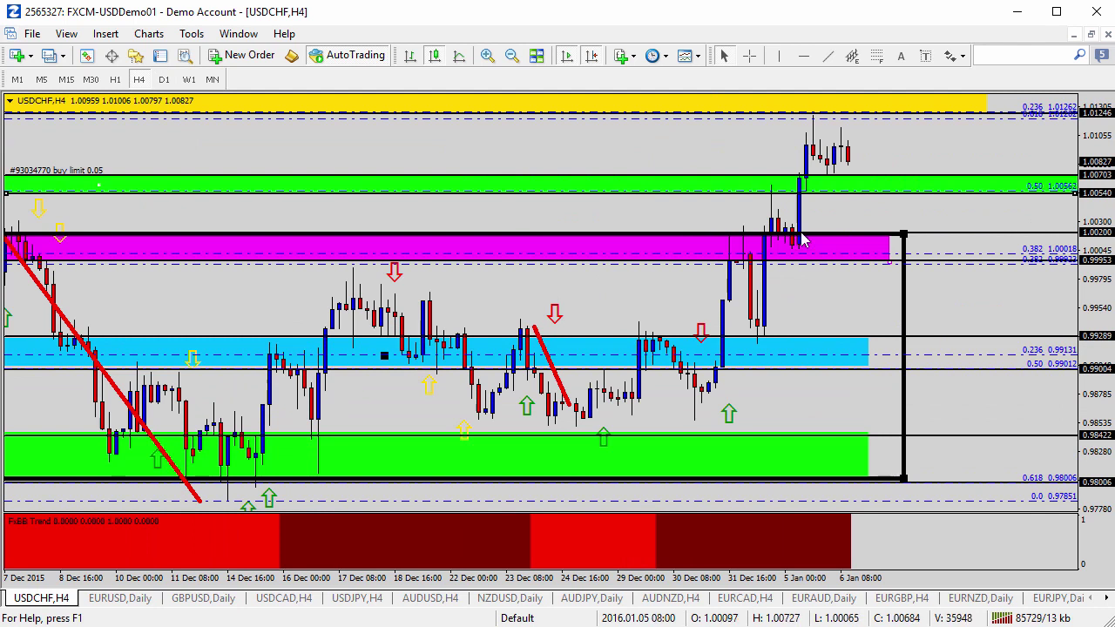
pyautogui.moveTo(784, 242)
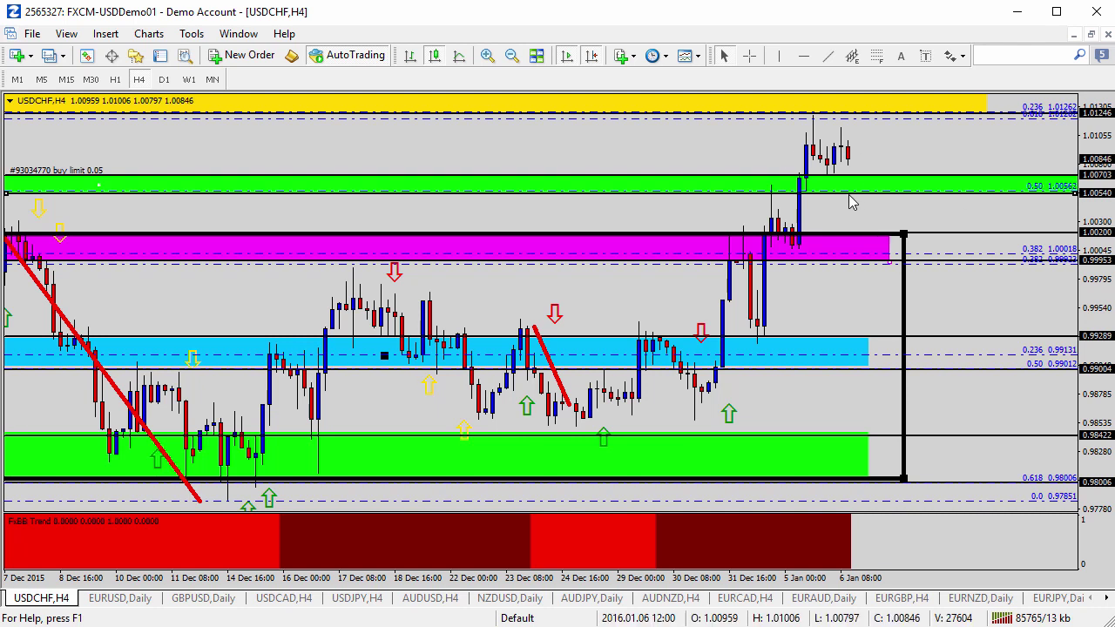
pyautogui.click(962, 56)
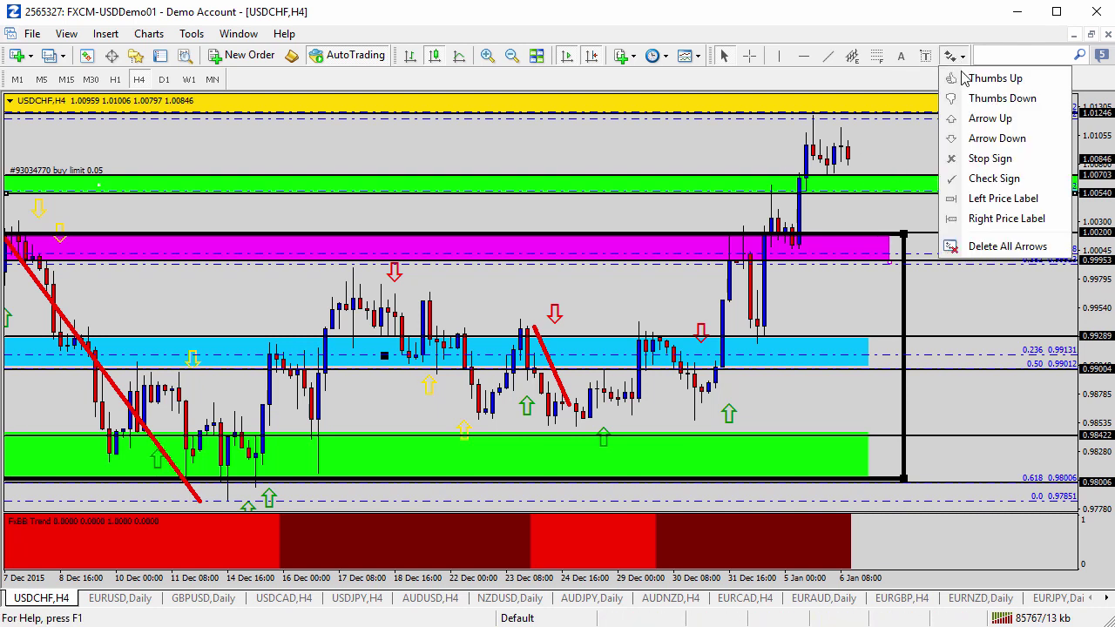
# Step: Place an up arrow on the green band and compress the price scale
pyautogui.click(976, 117)
pyautogui.click(868, 174)
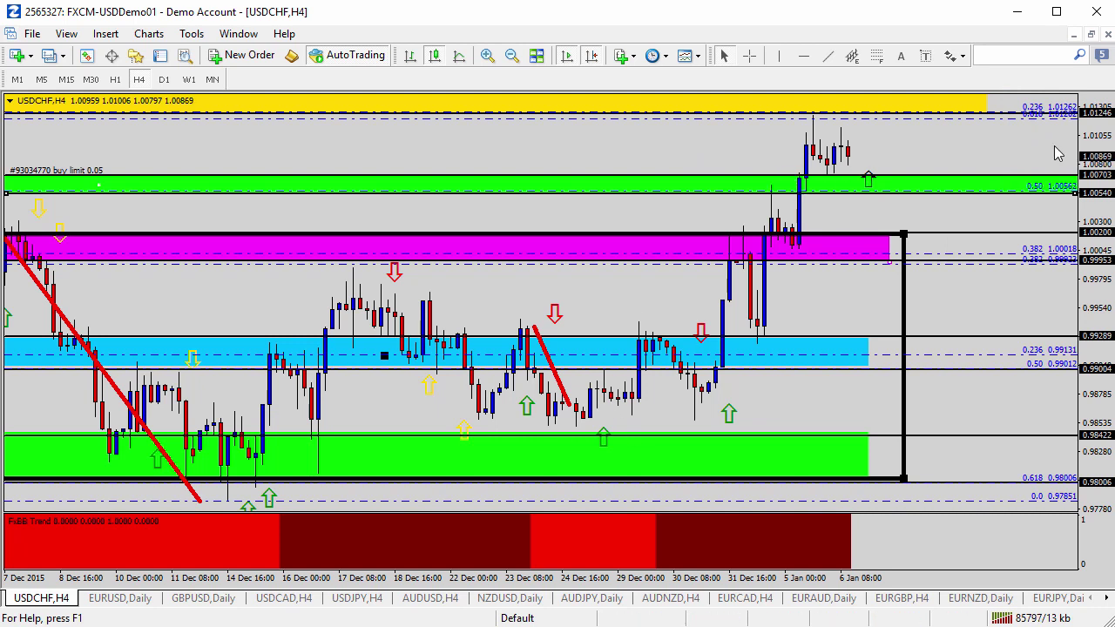
pyautogui.moveTo(1100, 148); pyautogui.dragTo(1093, 167)
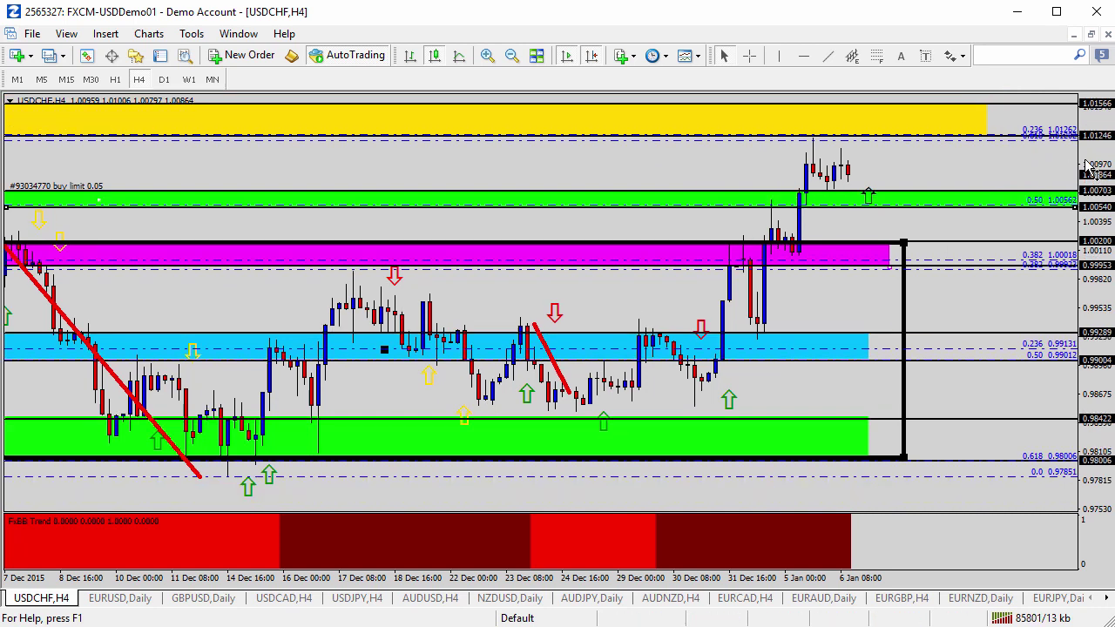
# Step: Add a down arrow at the yellow zone's lower edge, then select the green-band up arrow
pyautogui.click(963, 56)
pyautogui.click(984, 137)
pyautogui.click(924, 140)
pyautogui.moveTo(889, 120); pyautogui.dragTo(868, 129)
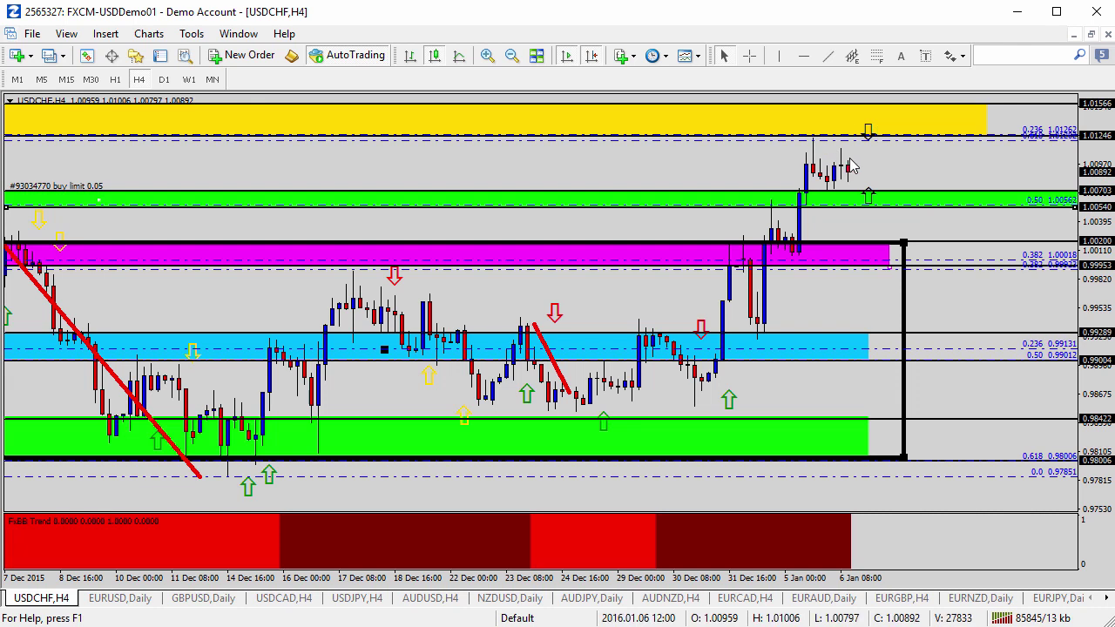
pyautogui.doubleClick(858, 201)
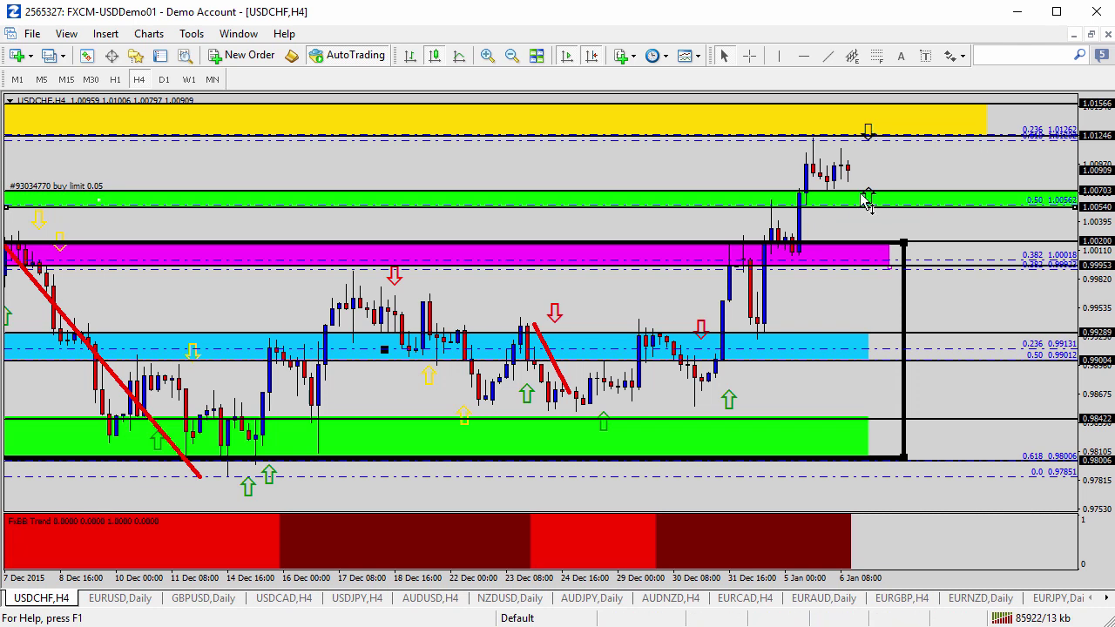
# Step: Add a down arrow on the green band and an up arrow on the magenta band
pyautogui.click(959, 55)
pyautogui.click(971, 139)
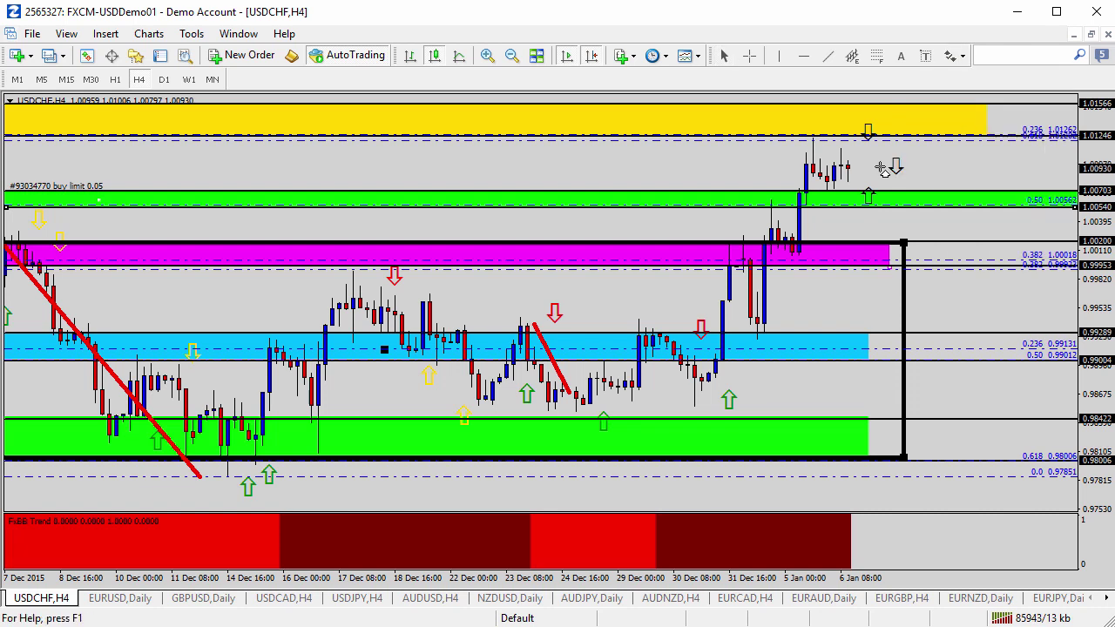
pyautogui.click(868, 195)
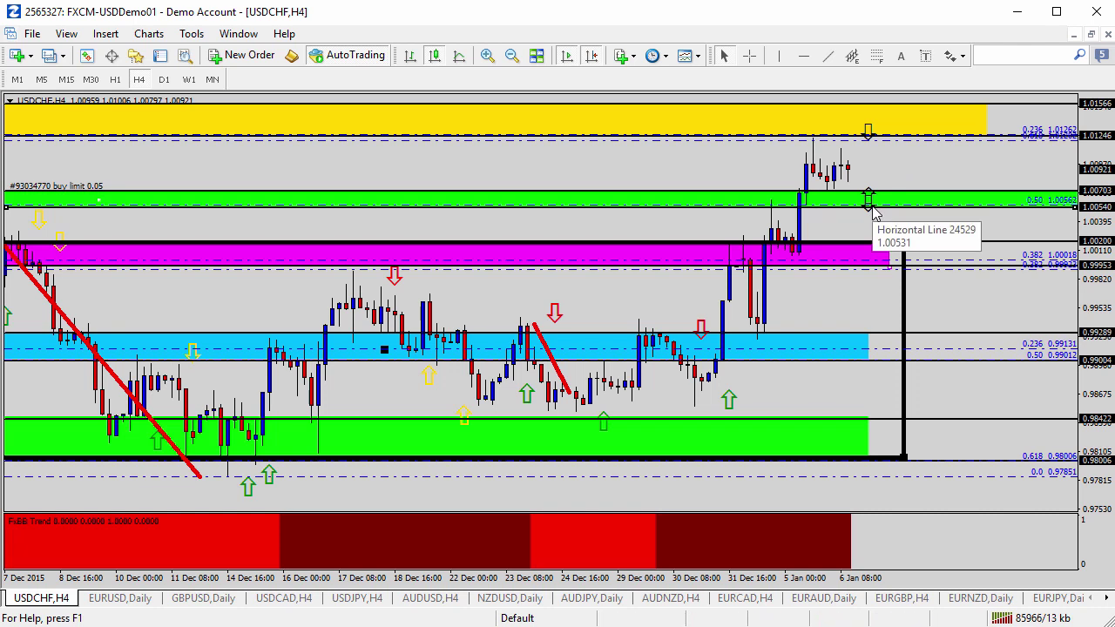
pyautogui.click(962, 56)
pyautogui.click(965, 121)
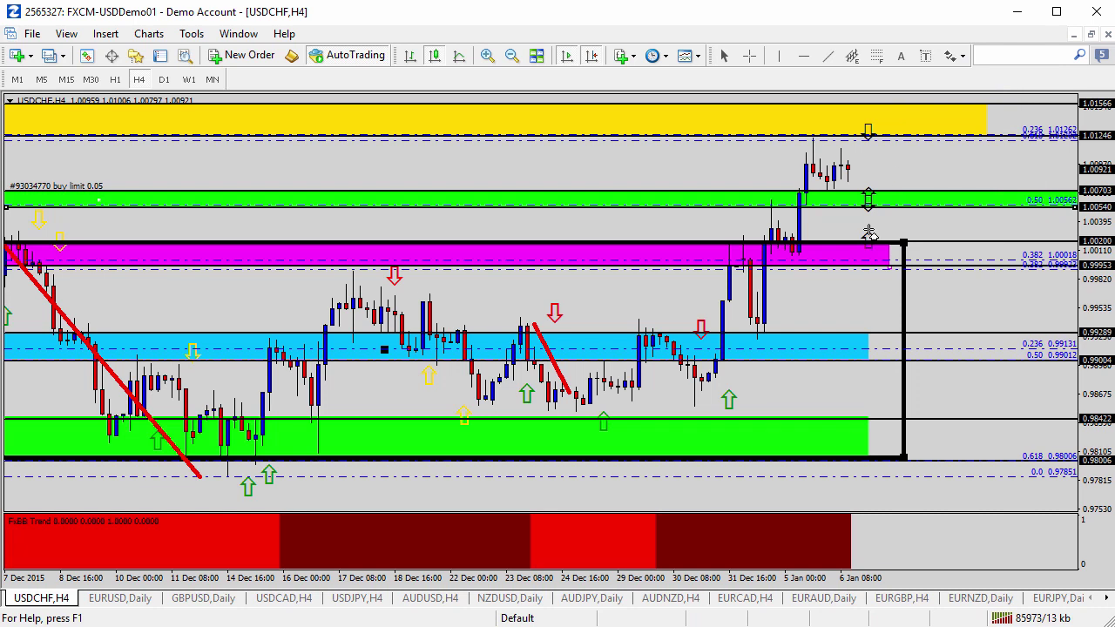
pyautogui.click(831, 252)
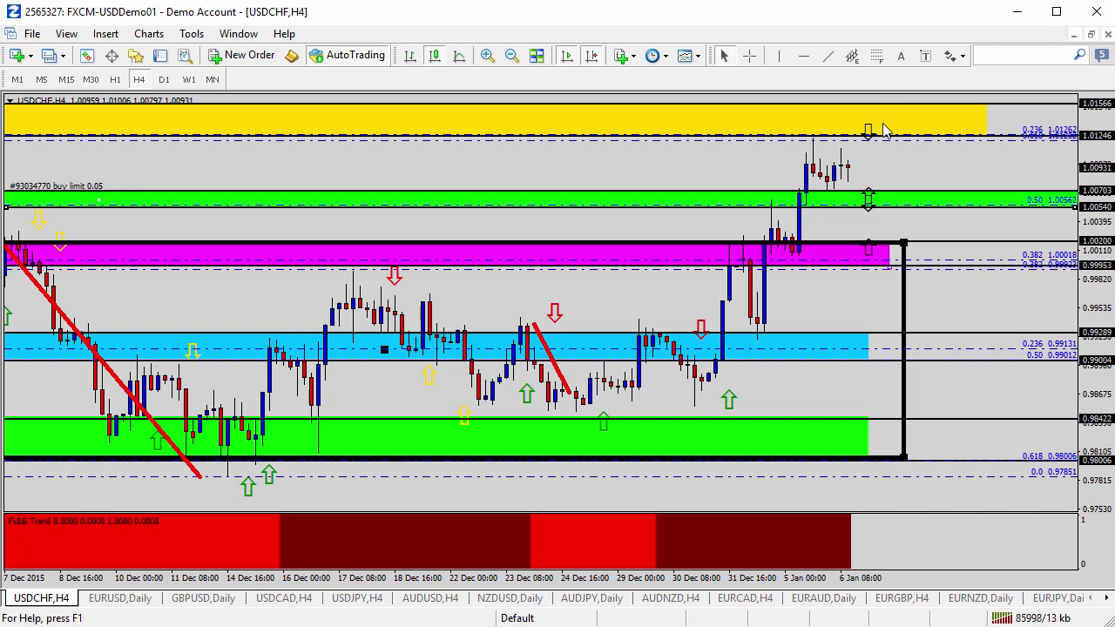
# Step: Widen the price range, then add an up arrow on the yellow band and a down arrow on the red band
pyautogui.moveTo(1106, 166); pyautogui.dragTo(1081, 190)
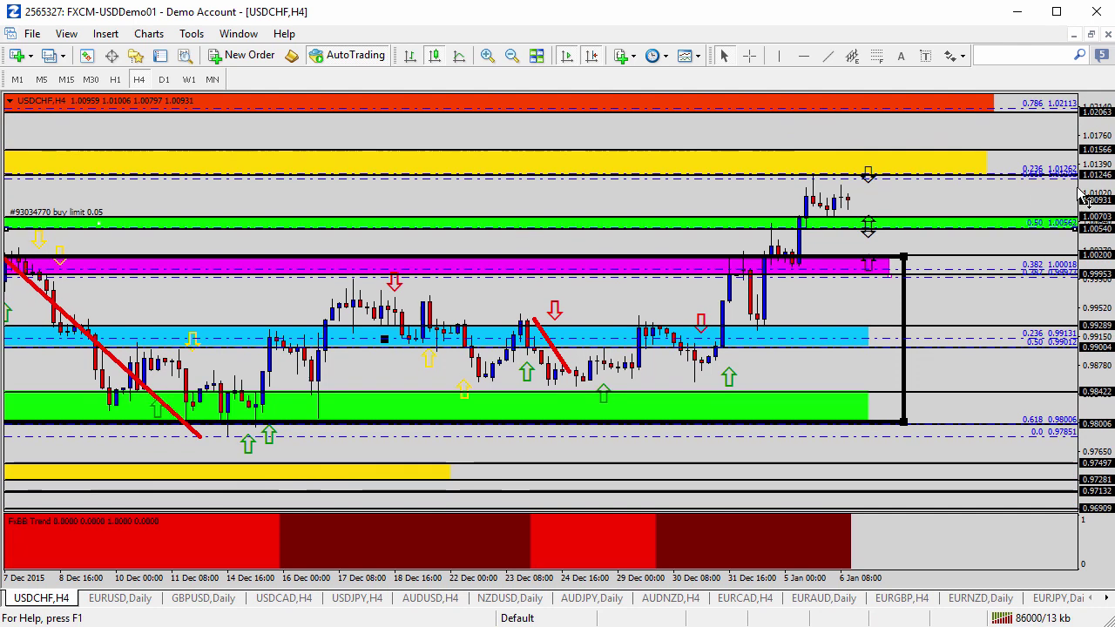
pyautogui.click(963, 56)
pyautogui.click(989, 118)
pyautogui.click(869, 158)
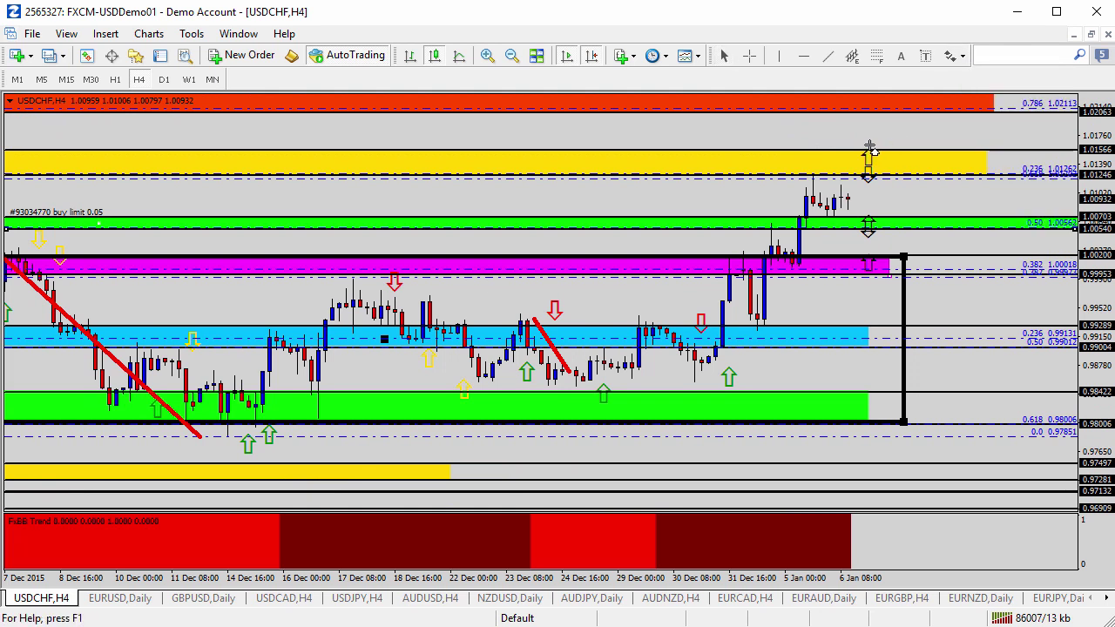
pyautogui.click(963, 56)
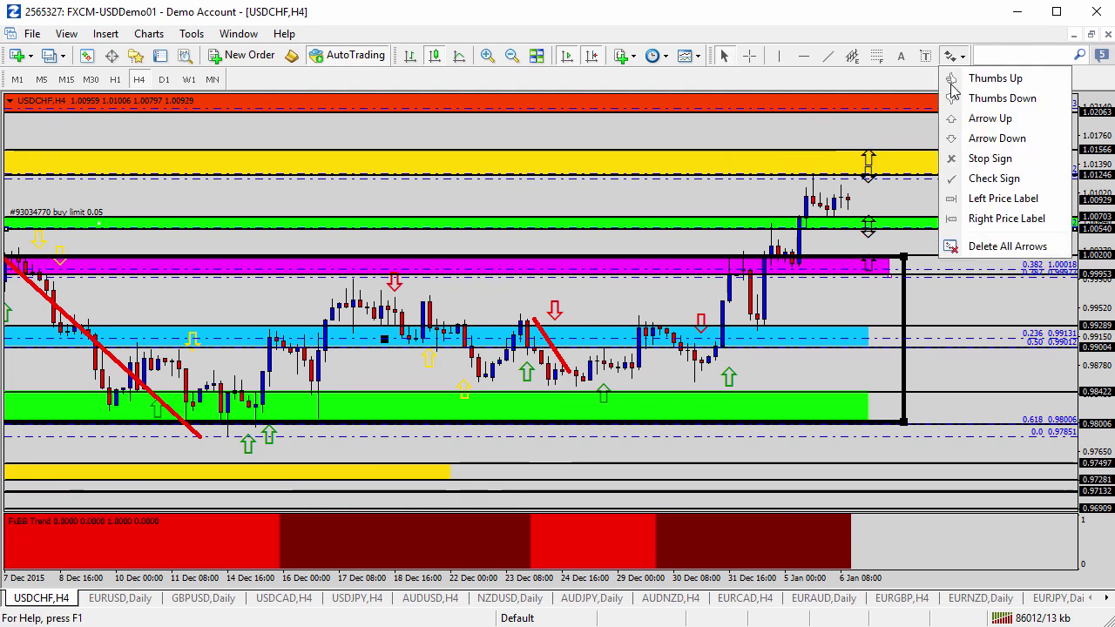
pyautogui.click(990, 137)
pyautogui.click(882, 97)
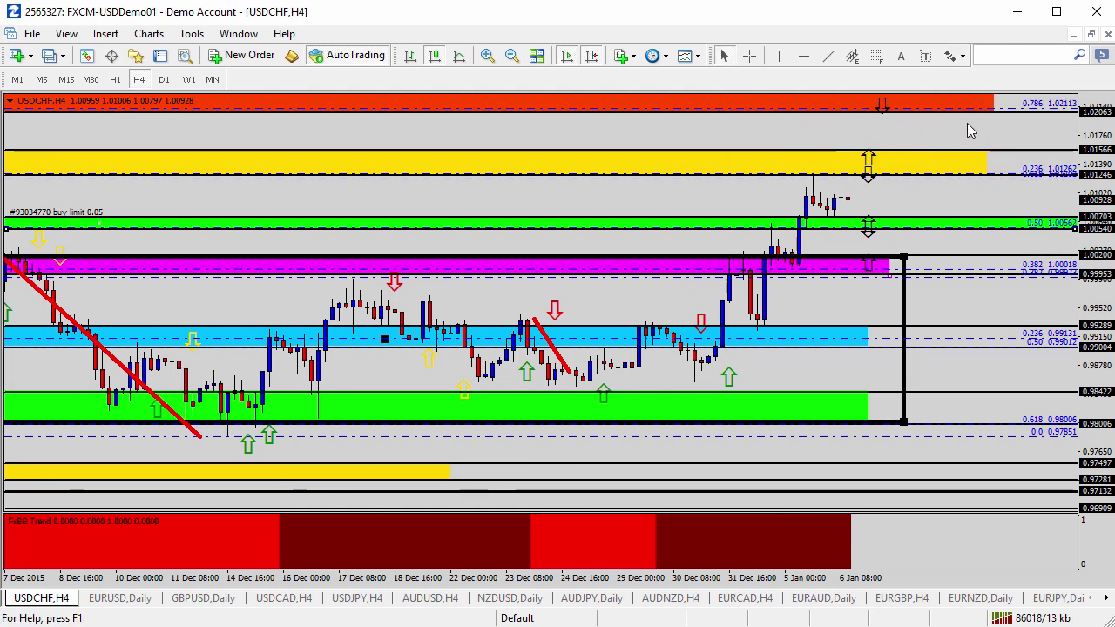